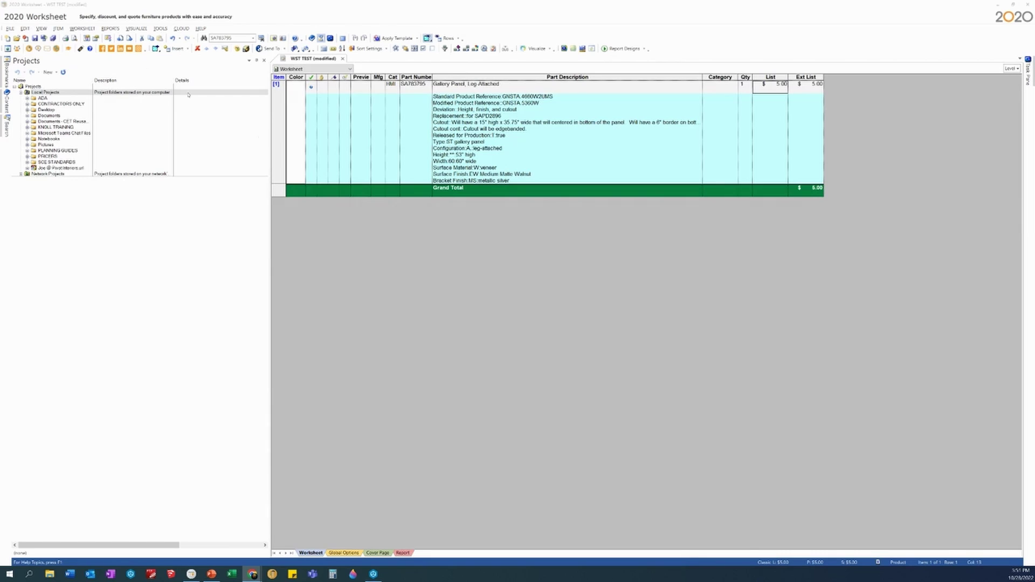
Step: Preview the SIF Combined Part+Option Numbers format in Export Center, then cancel without exporting
{"action": "left_click", "coordinate": [10, 29]}
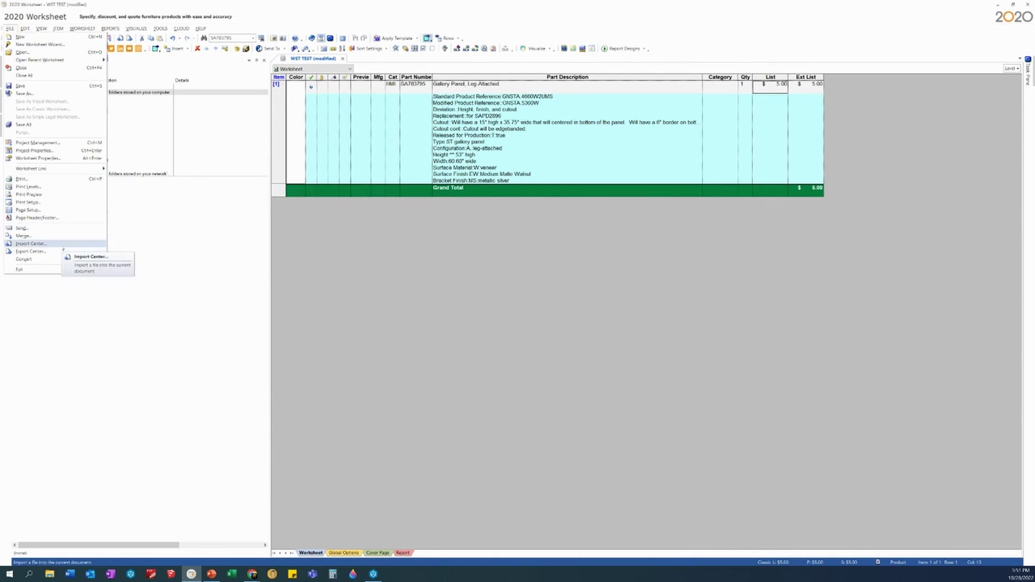
{"action": "left_click", "coordinate": [32, 251]}
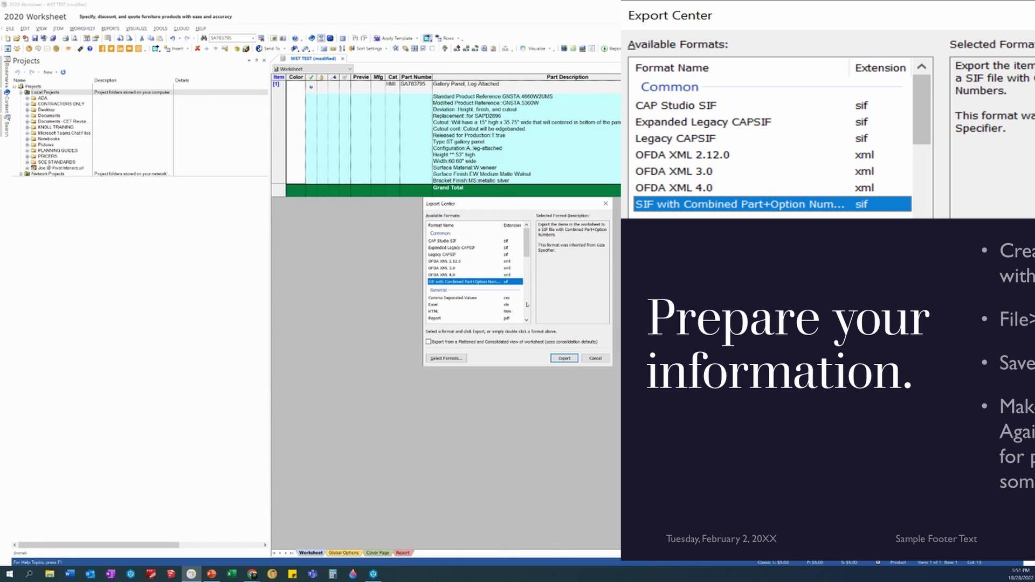
{"action": "left_click", "coordinate": [564, 358]}
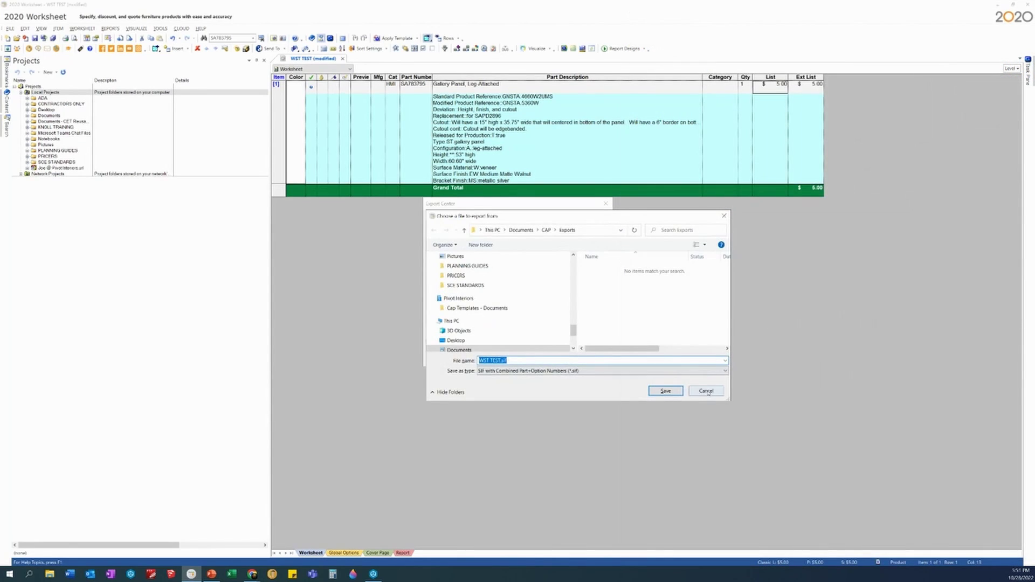
{"action": "left_click", "coordinate": [707, 391]}
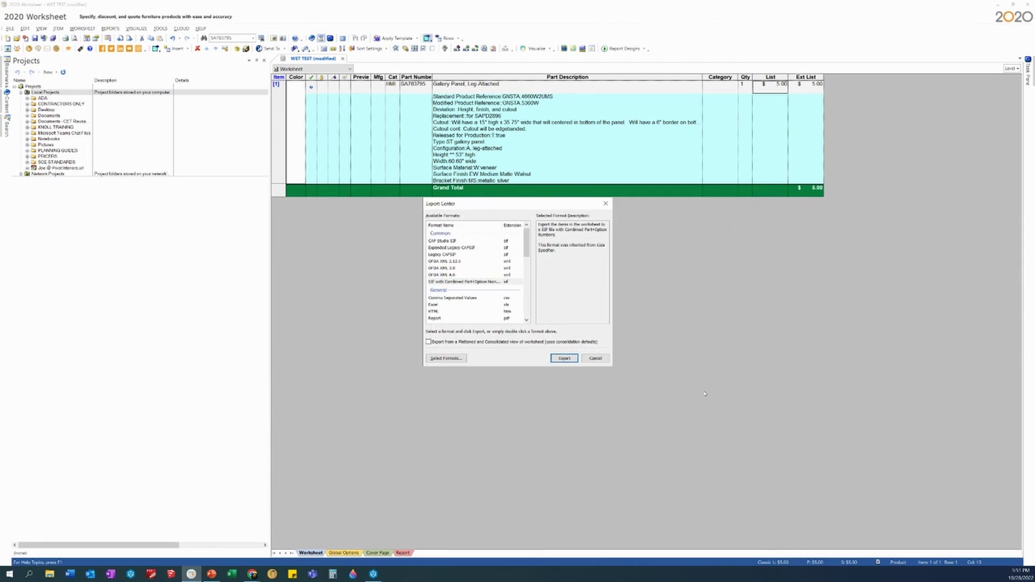
{"action": "left_click", "coordinate": [594, 360]}
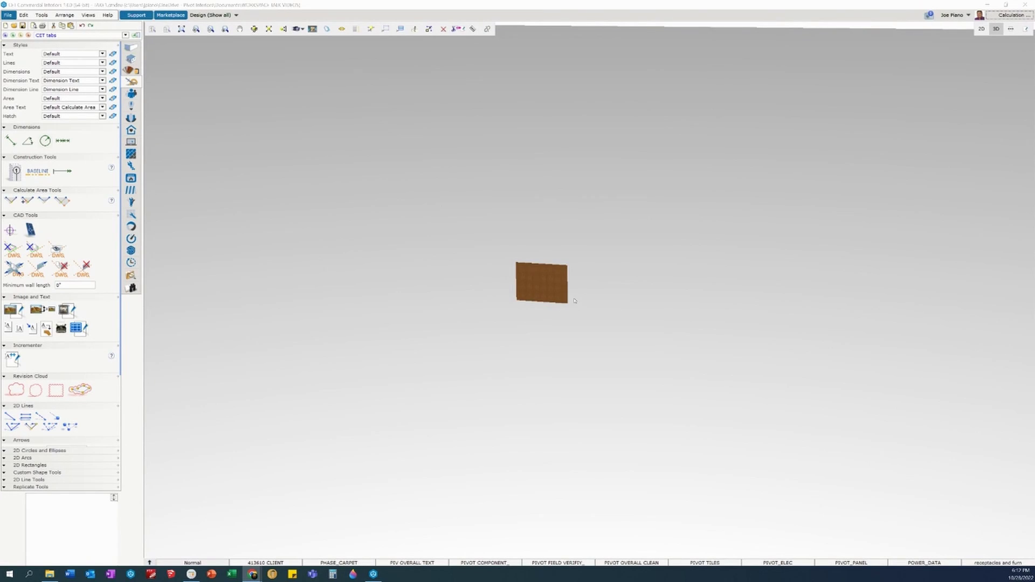
Step: Zoom in and select the walnut panel to confirm it is a 46H 60W Layout Studio panel, then deselect
{"action": "scroll", "coordinate": [575, 300], "scroll_direction": "up", "scroll_amount": 5}
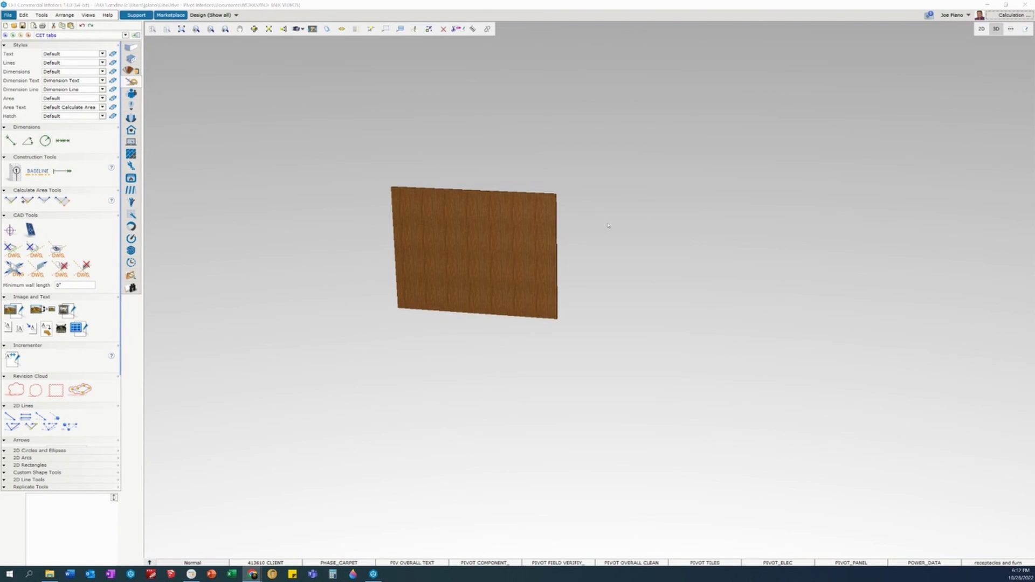
{"action": "scroll", "coordinate": [573, 224], "scroll_direction": "up", "scroll_amount": 3}
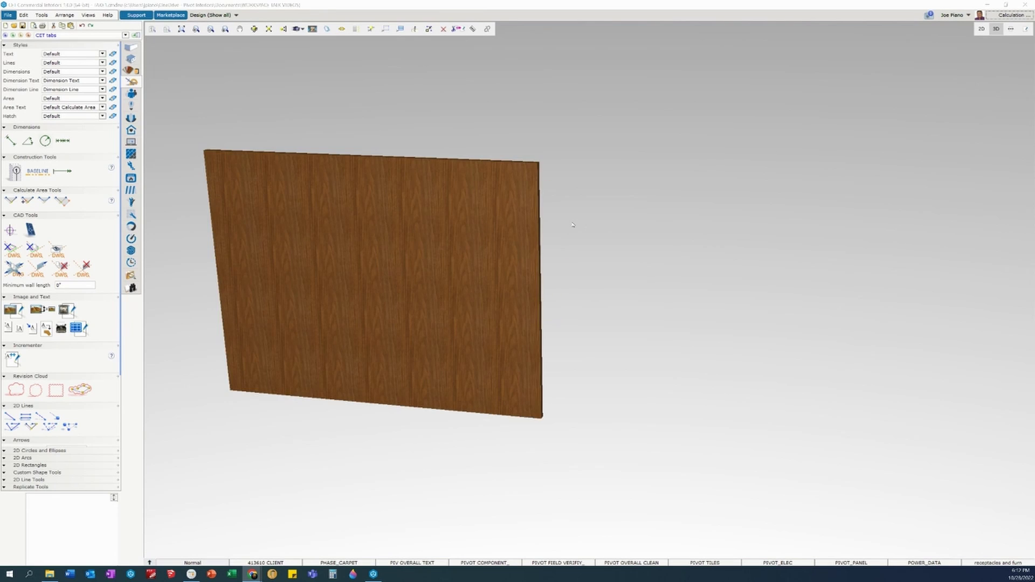
{"action": "left_click", "coordinate": [450, 227]}
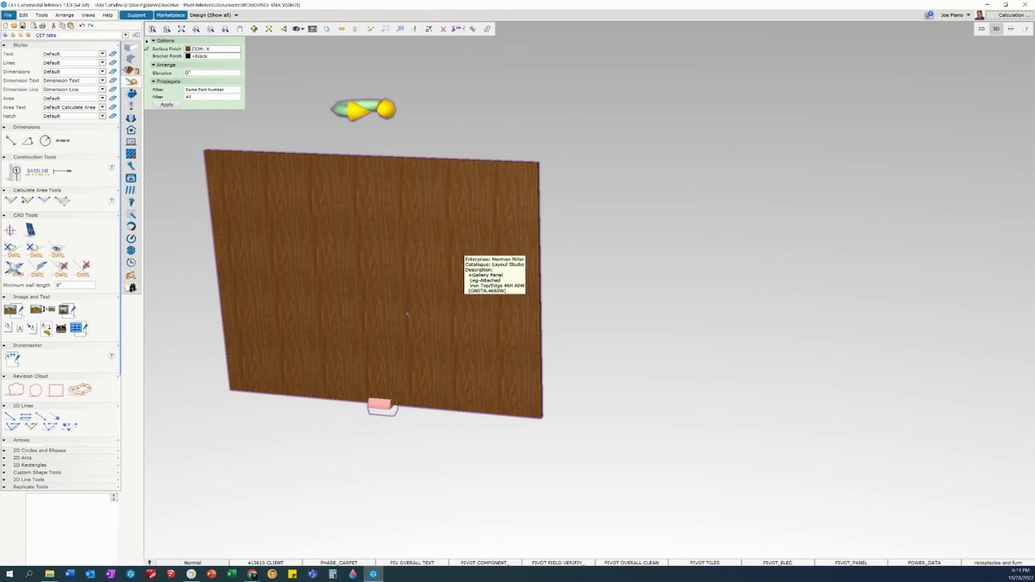
{"action": "left_click", "coordinate": [180, 279]}
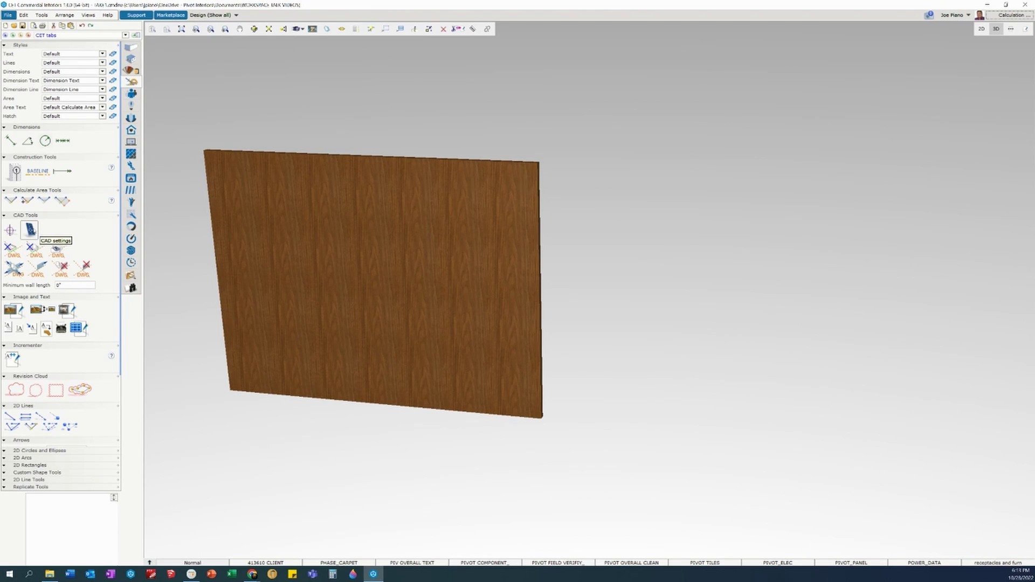
Step: Import CAD GALLERY PANEL.dwg through CAD Settings as a 3D symbol and insert it
{"action": "left_click", "coordinate": [31, 230]}
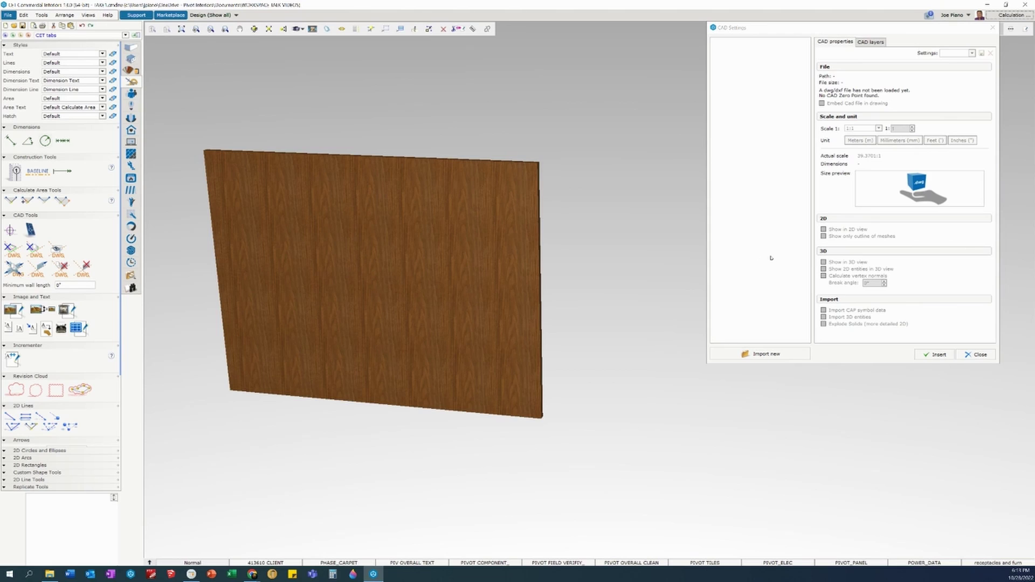
{"action": "left_click", "coordinate": [765, 356]}
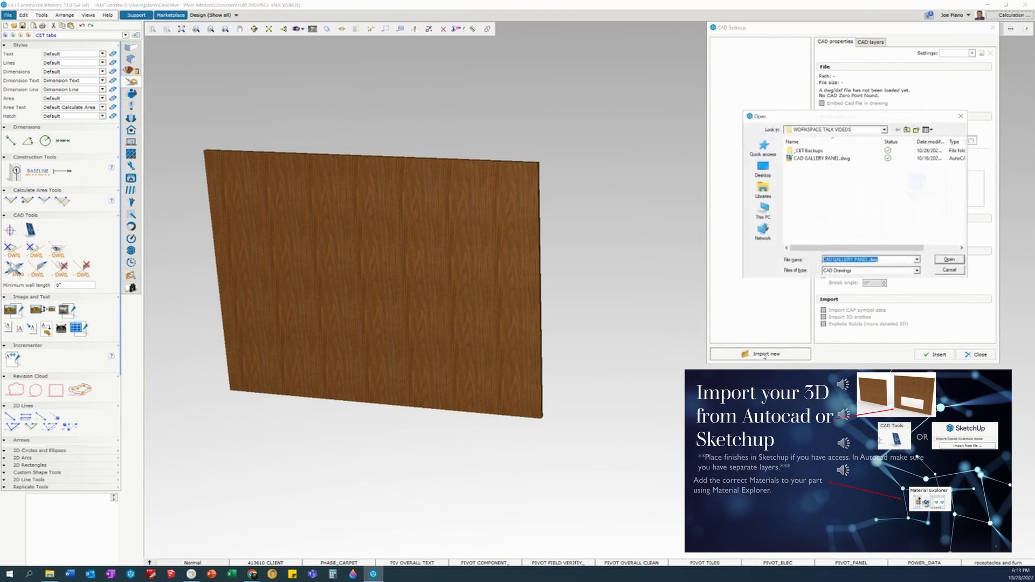
{"action": "left_click", "coordinate": [822, 157]}
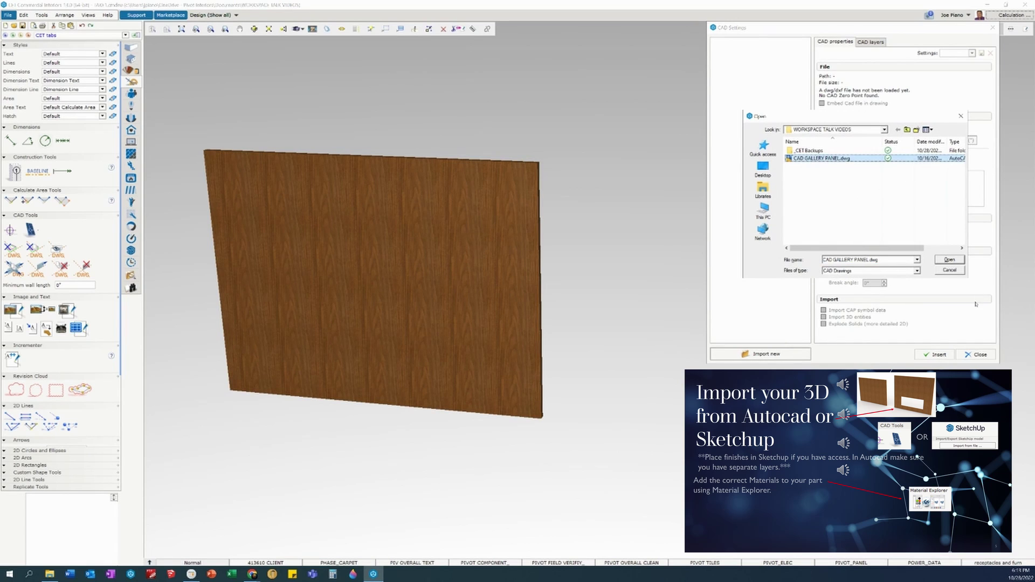
{"action": "left_click", "coordinate": [949, 260]}
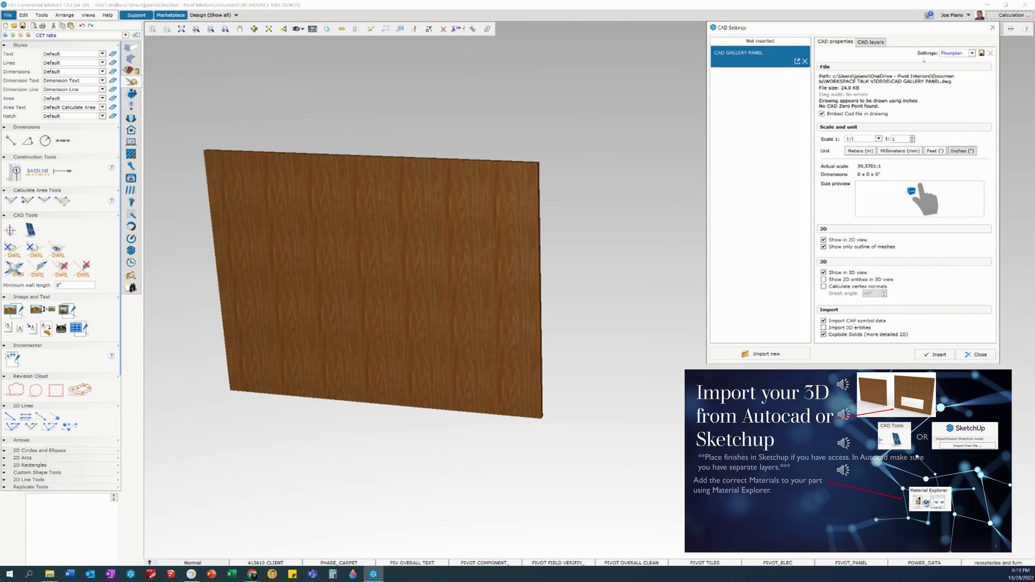
{"action": "left_click", "coordinate": [972, 54]}
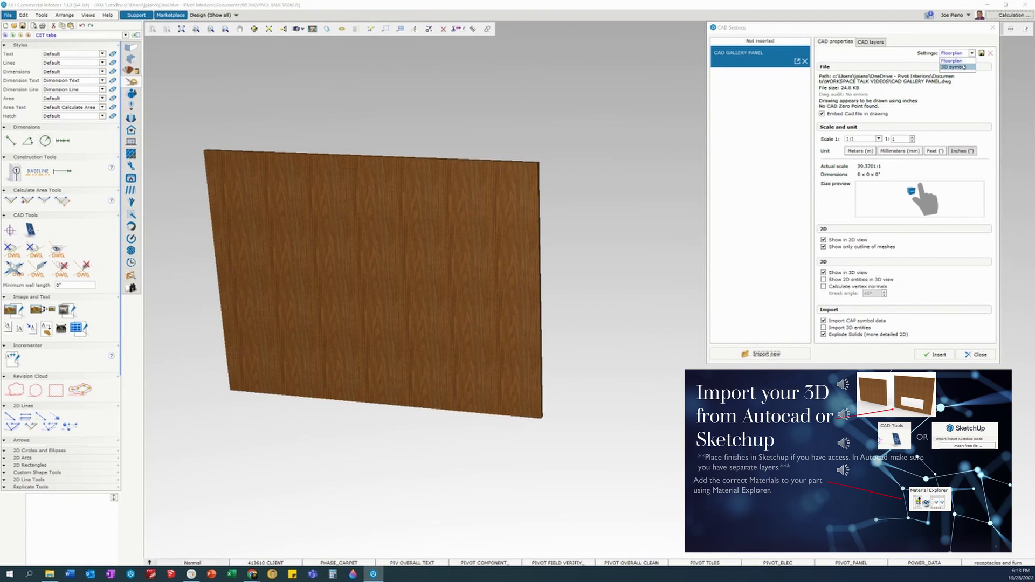
{"action": "left_click", "coordinate": [952, 66]}
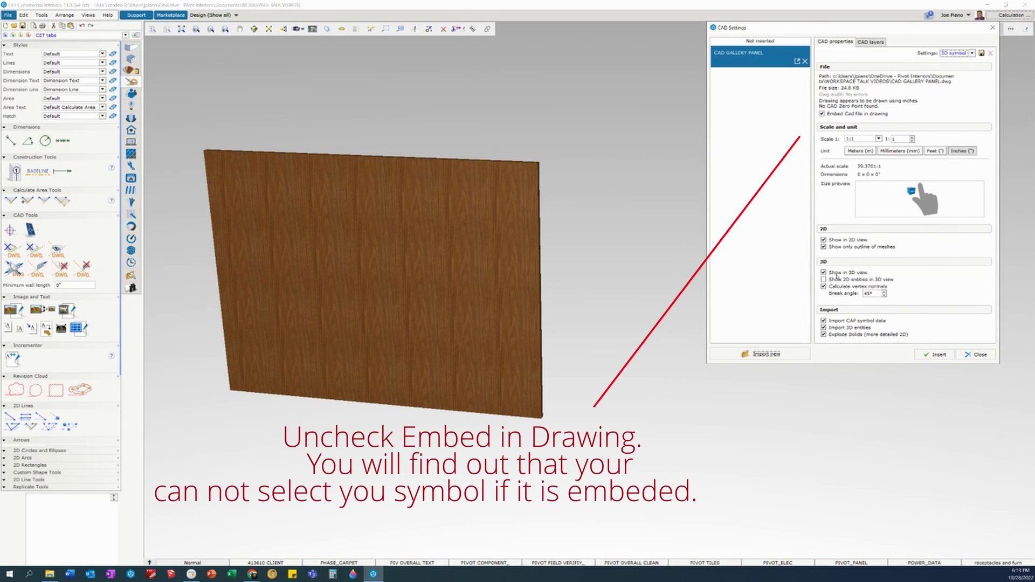
{"action": "left_click", "coordinate": [934, 354]}
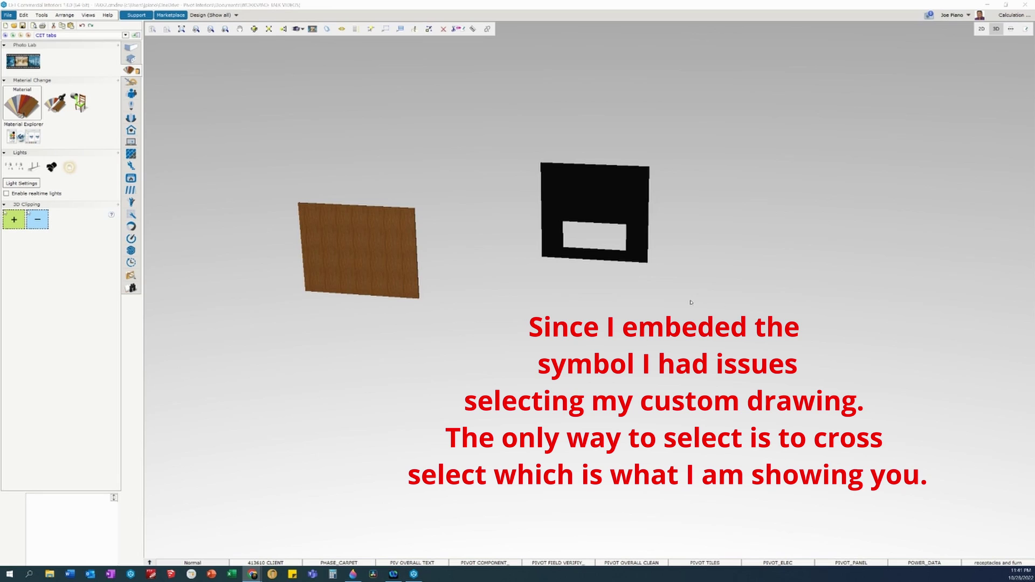
Step: Select the black cutout panel with a right-to-left crossing window
{"action": "left_click_drag", "start_coordinate": [691, 302], "coordinate": [499, 118]}
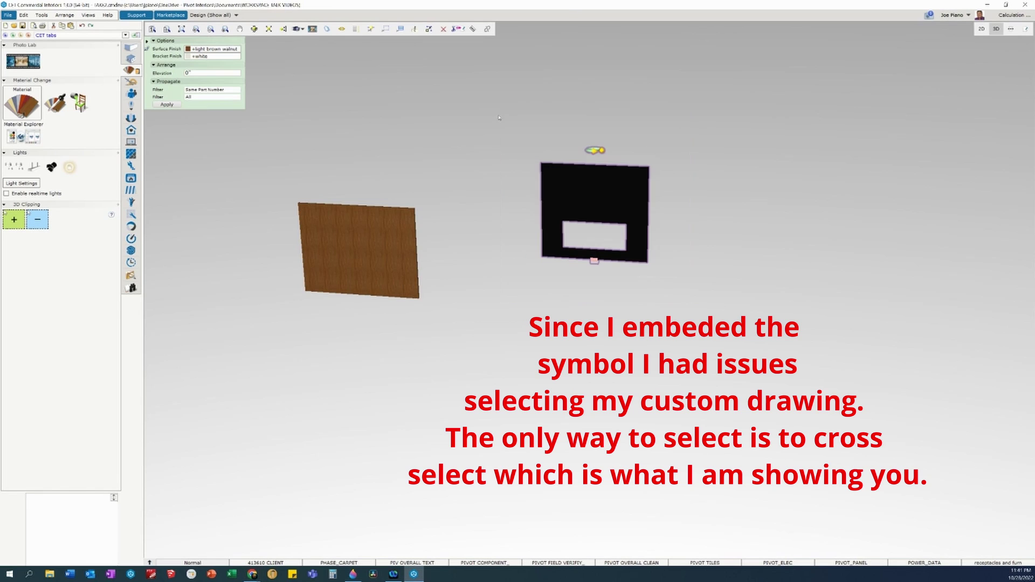
Step: Search the Material Explorer for 'lbu' and apply Medium Matte Walnut Lbu to the cutout panel
{"action": "left_click", "coordinate": [21, 137]}
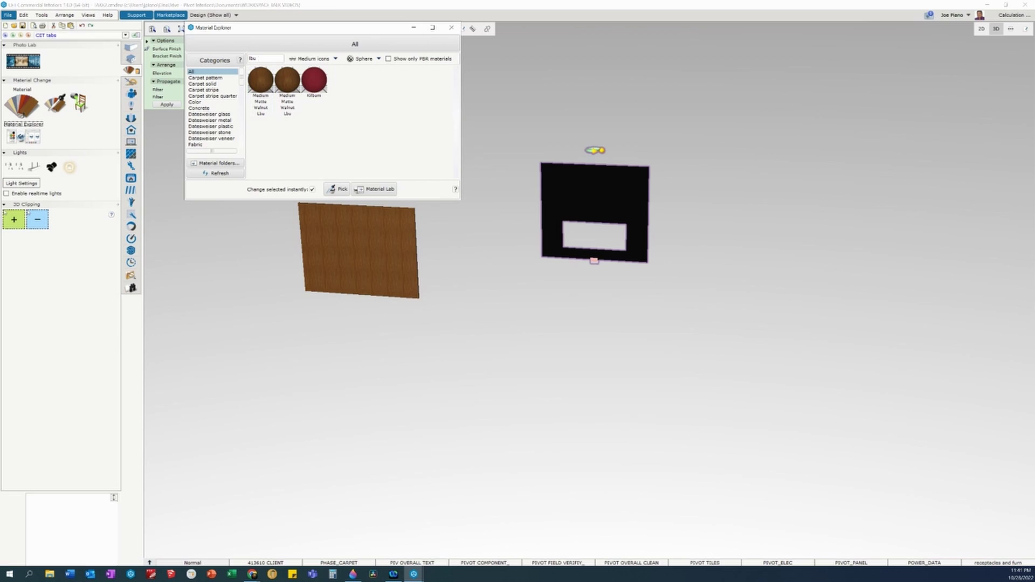
{"action": "double_click", "coordinate": [256, 58]}
{"action": "key", "text": "BackSpace"}
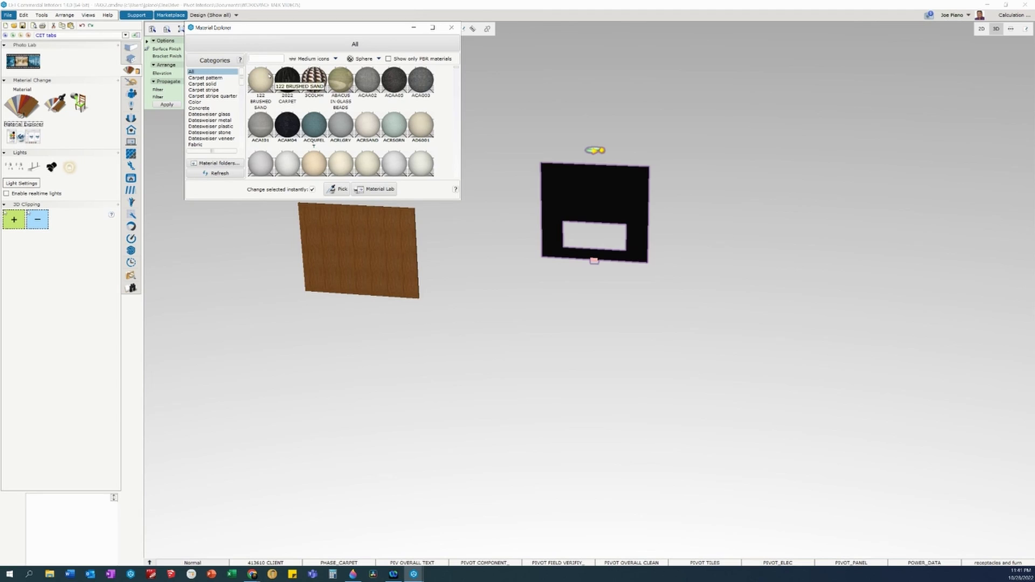
{"action": "type", "text": "lbu"}
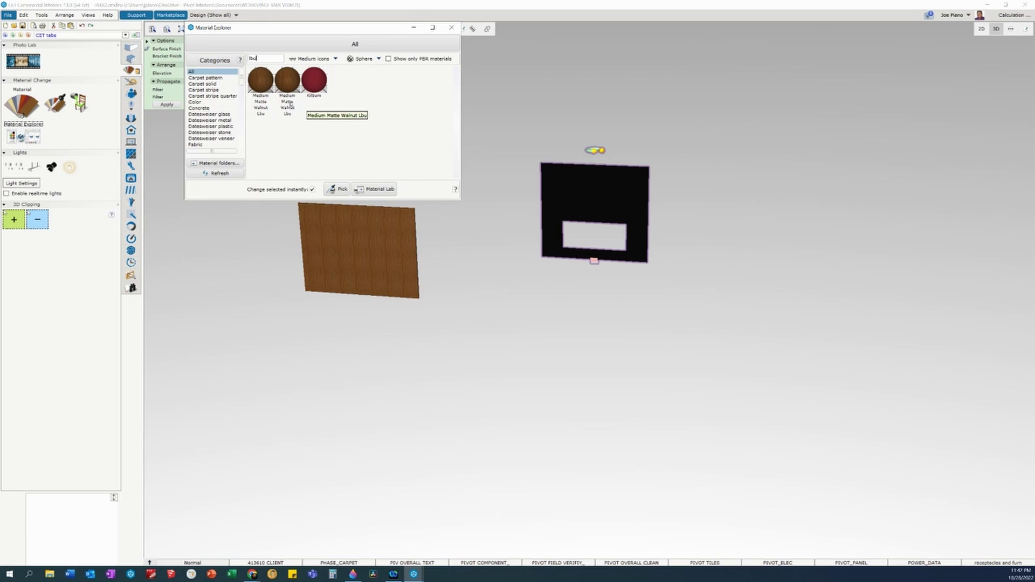
{"action": "left_click", "coordinate": [261, 81]}
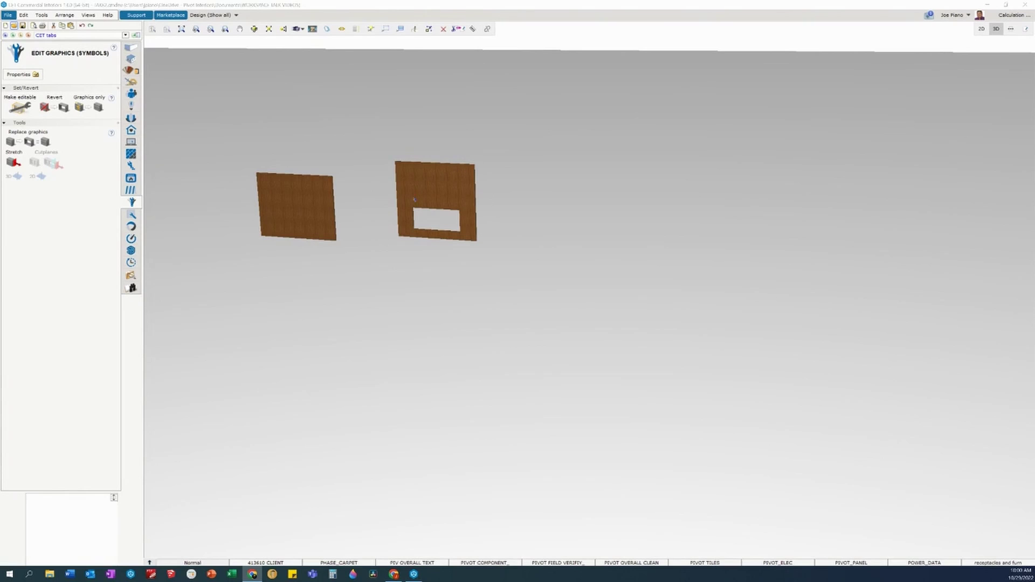
Step: Centre both walnut panels in view and select each one to compare them
{"action": "scroll", "coordinate": [457, 183], "scroll_direction": "up", "scroll_amount": 2}
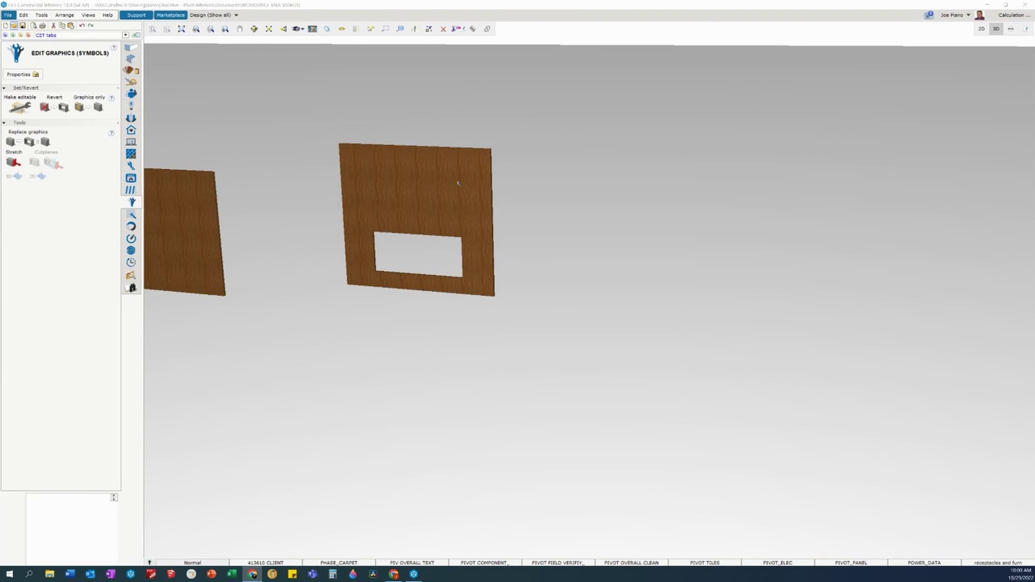
{"action": "middle_click_drag", "start_coordinate": [359, 191], "coordinate": [459, 197]}
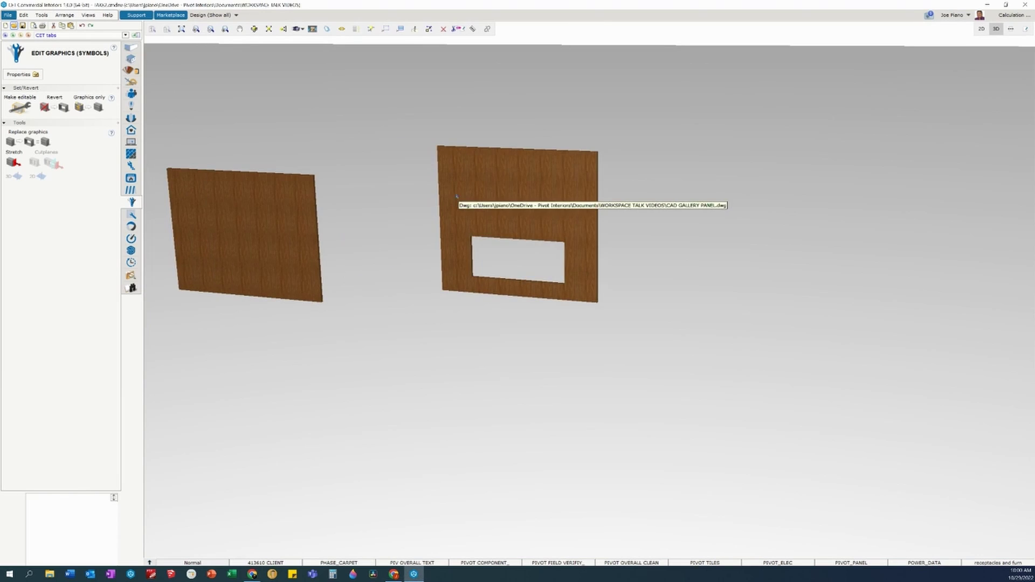
{"action": "left_click", "coordinate": [531, 194]}
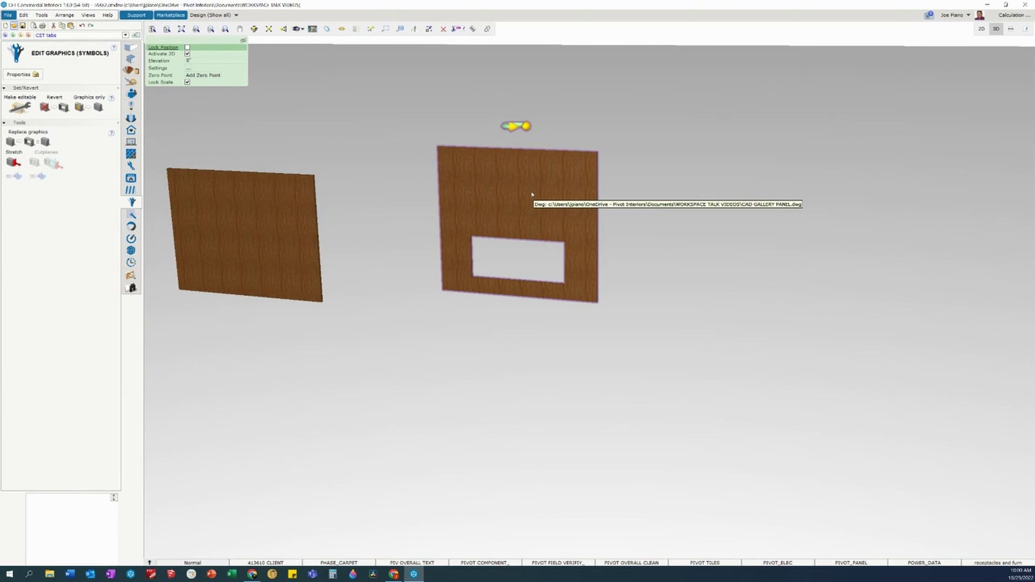
{"action": "left_click", "coordinate": [229, 232]}
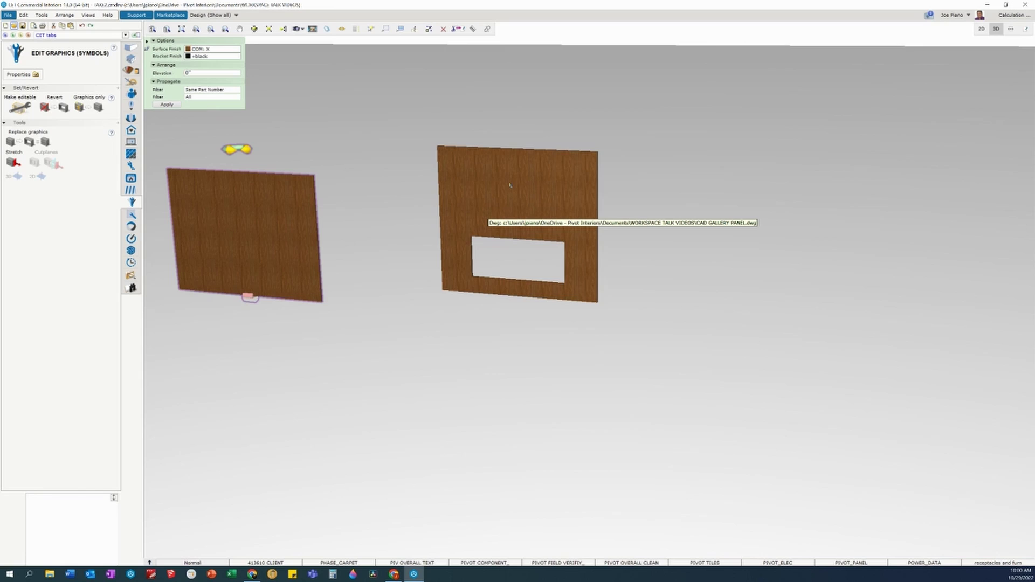
{"action": "left_click", "coordinate": [406, 203]}
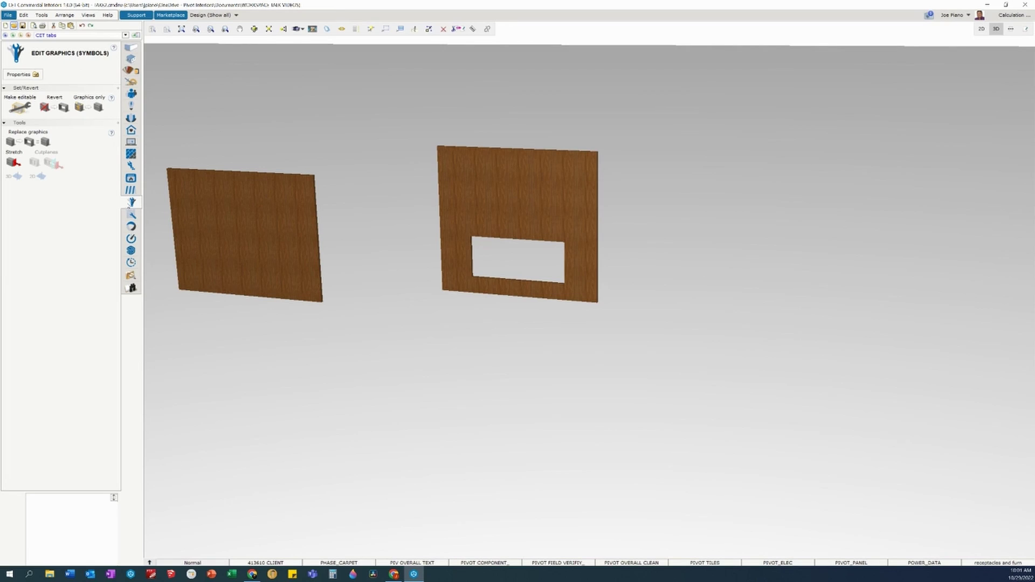
Step: Replace the left panel's graphics with the cutout panel's, and move the Replace options aside
{"action": "mouse_move", "coordinate": [131, 202]}
{"action": "left_click", "coordinate": [13, 143]}
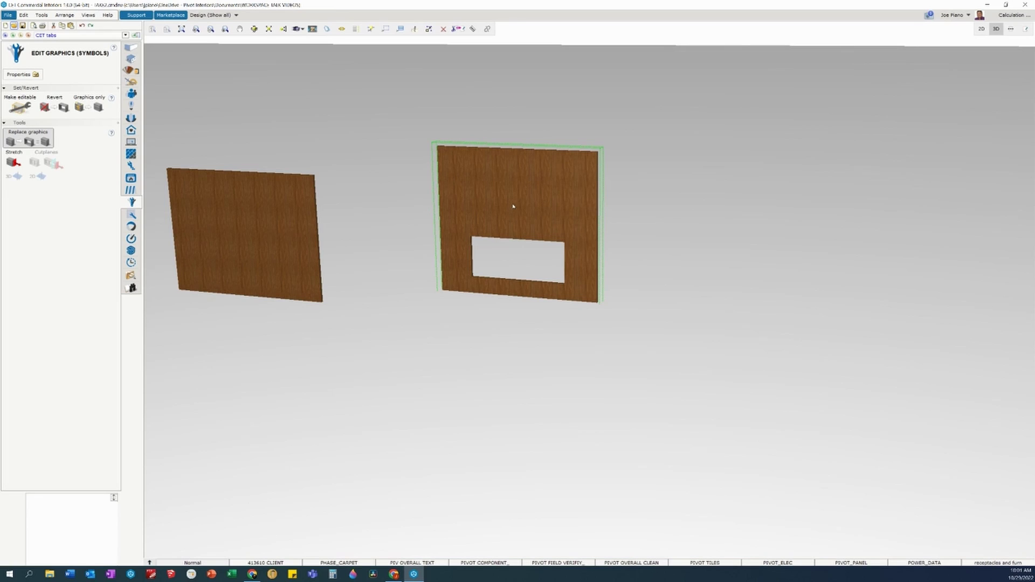
{"action": "left_click", "coordinate": [248, 240]}
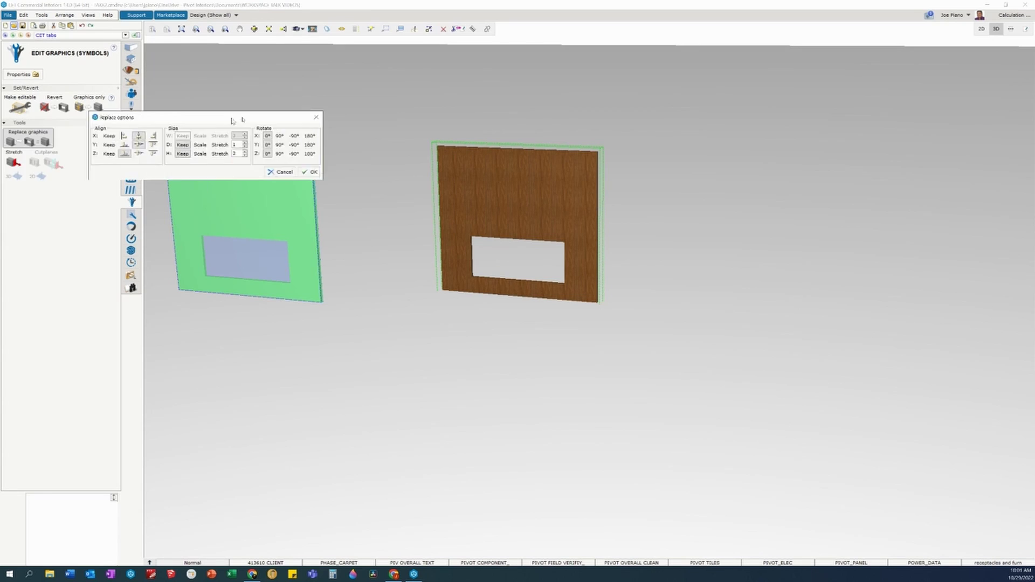
{"action": "left_click_drag", "start_coordinate": [264, 113], "coordinate": [501, 76]}
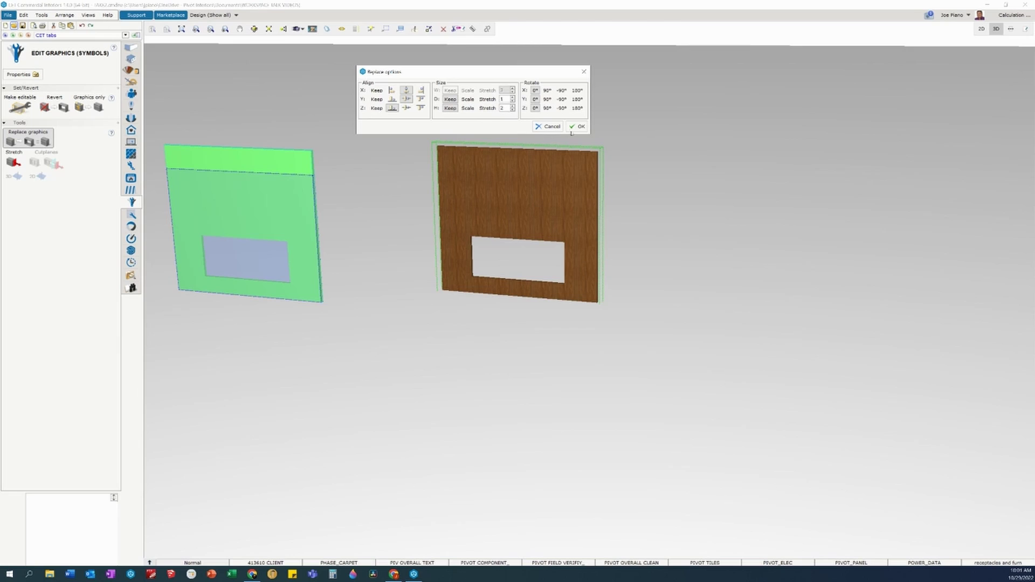
Step: Confirm the graphics replacement and bring up the left panel's context menu
{"action": "left_click", "coordinate": [575, 126]}
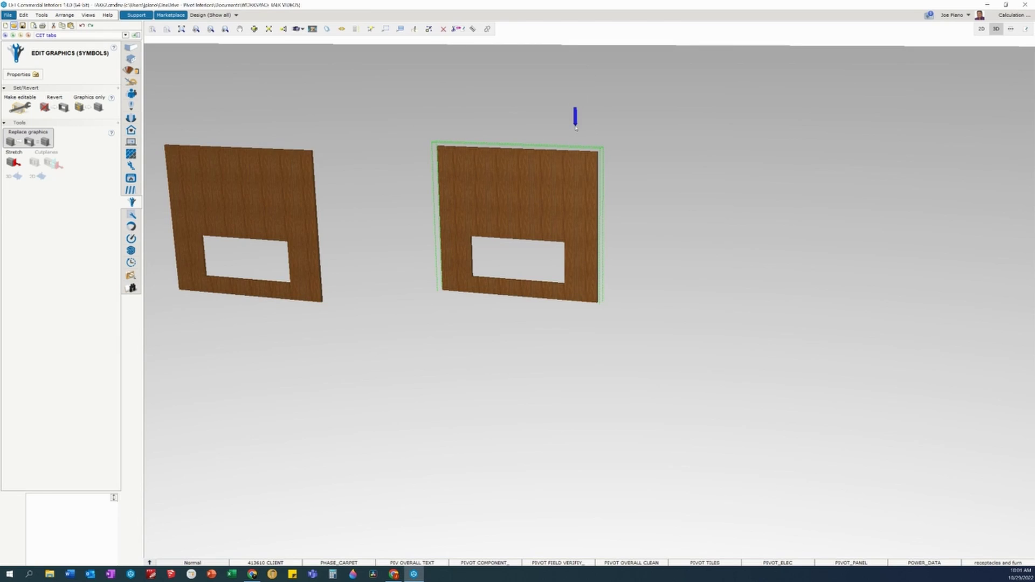
{"action": "right_click", "coordinate": [234, 194]}
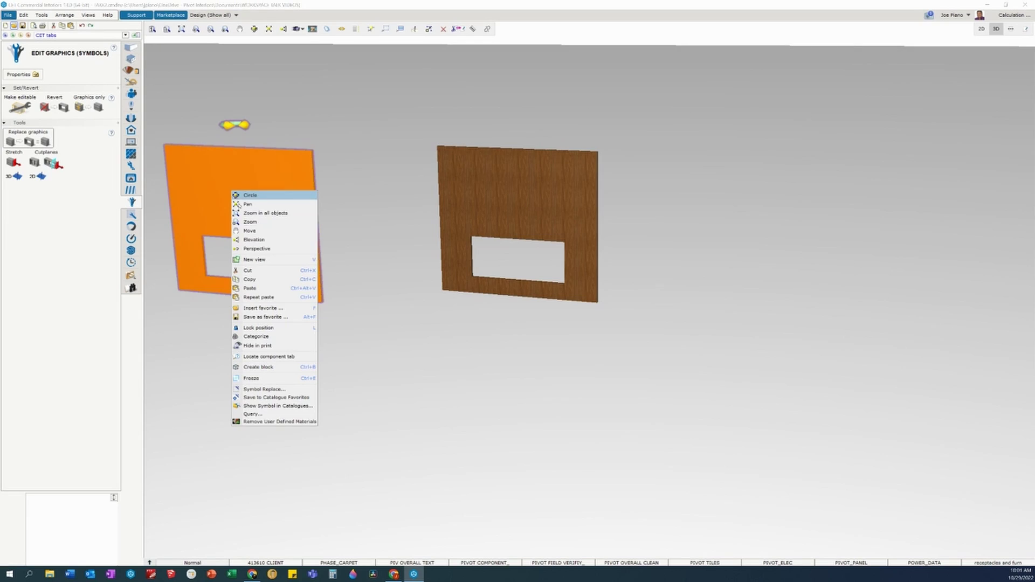
Step: Query the panel and make its GNSTA-4660W part a special
{"action": "left_click", "coordinate": [255, 418]}
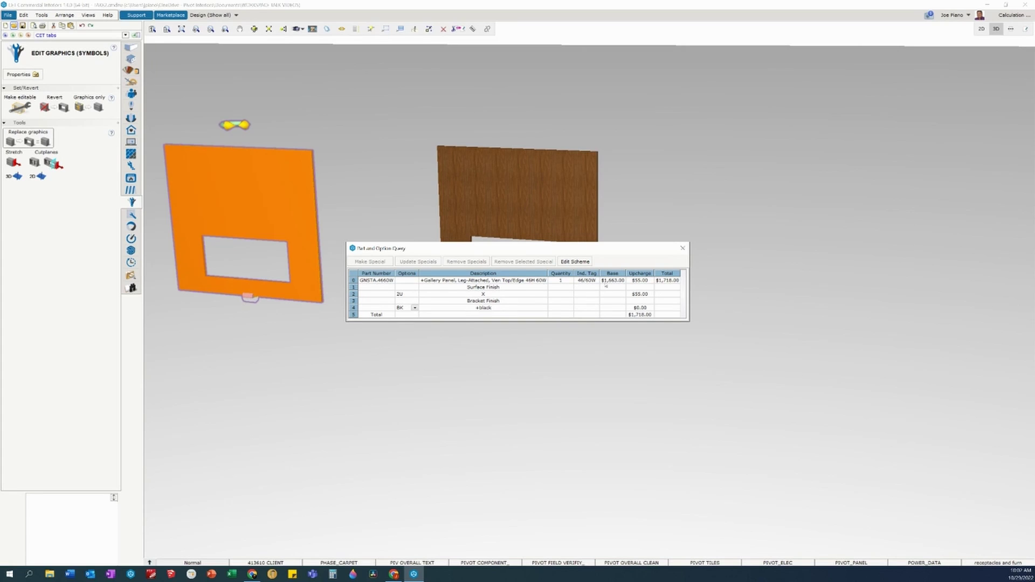
{"action": "left_click", "coordinate": [379, 282]}
{"action": "left_click", "coordinate": [340, 285]}
Step: Import special SA783795 from WST TEST.sif into the special information form and confirm it
{"action": "left_click_drag", "start_coordinate": [431, 25], "coordinate": [567, 52]}
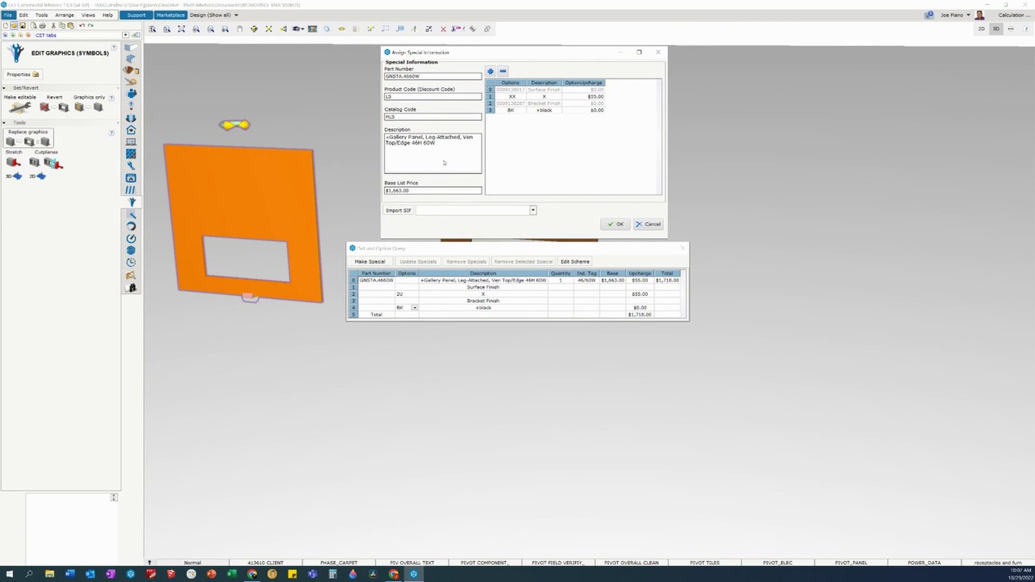
{"action": "left_click", "coordinate": [402, 211]}
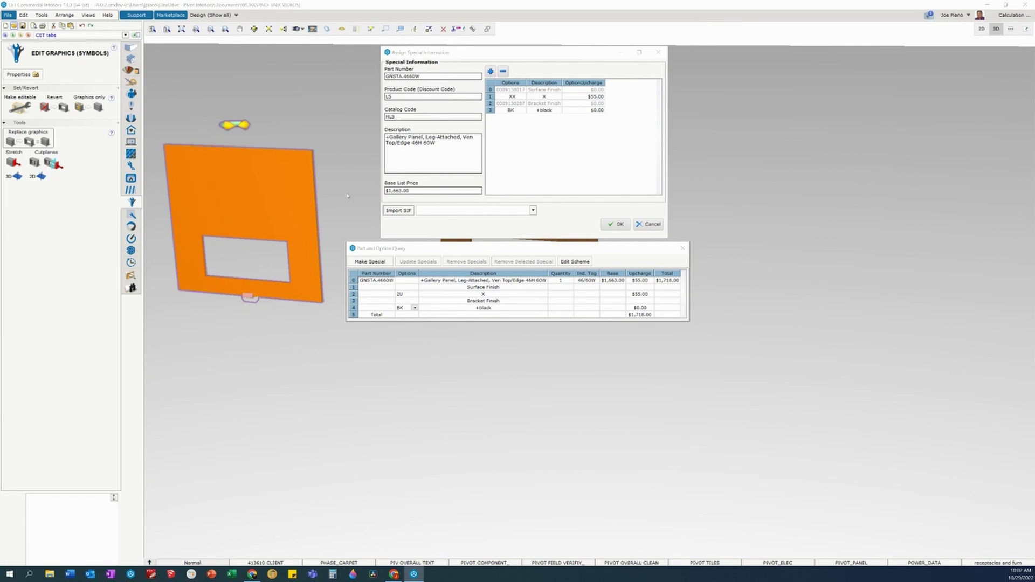
{"action": "left_click_drag", "start_coordinate": [302, 31], "coordinate": [750, 54]}
{"action": "left_click", "coordinate": [792, 112]}
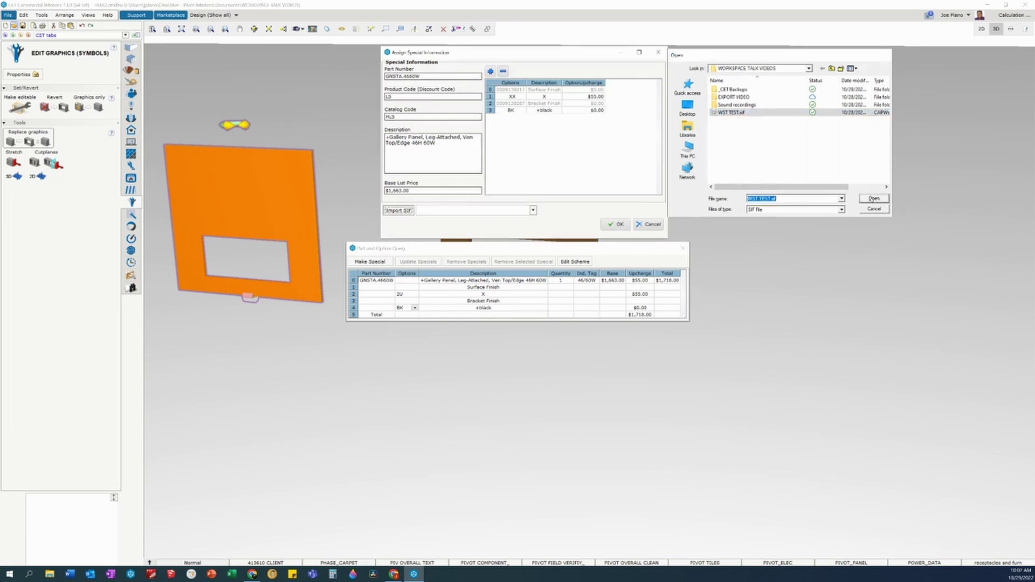
{"action": "left_click", "coordinate": [872, 199]}
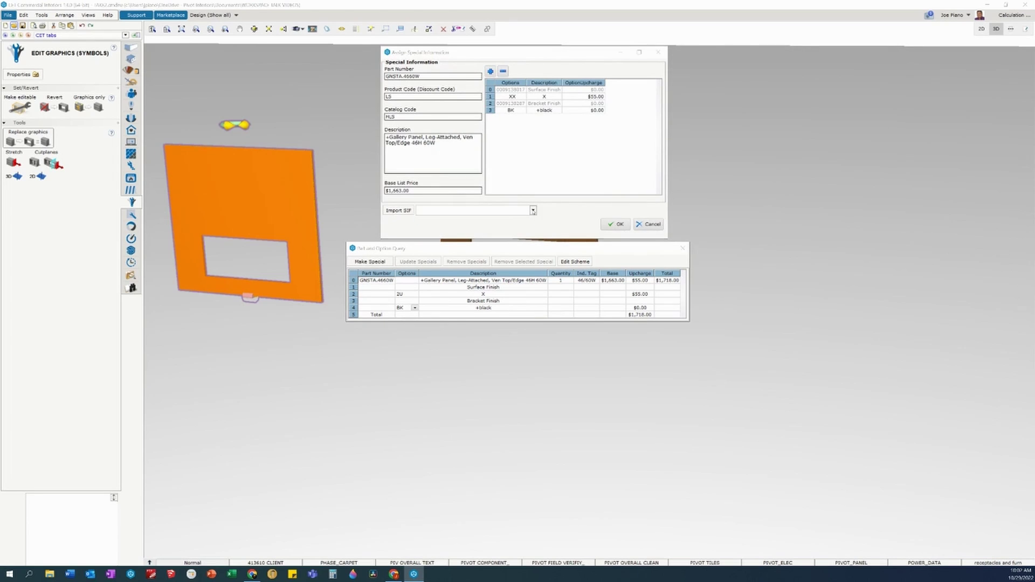
{"action": "left_click", "coordinate": [533, 210]}
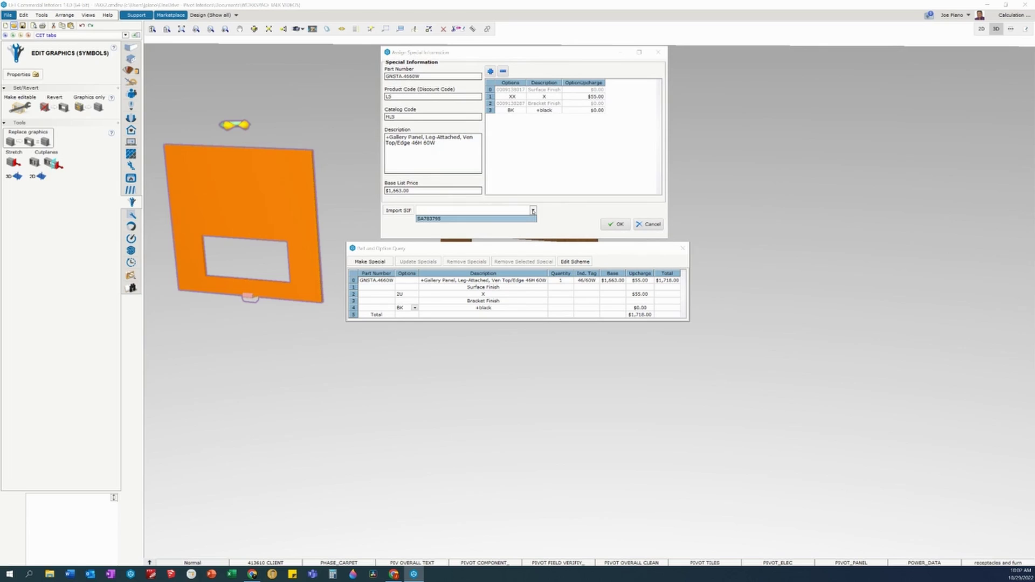
{"action": "left_click", "coordinate": [456, 219]}
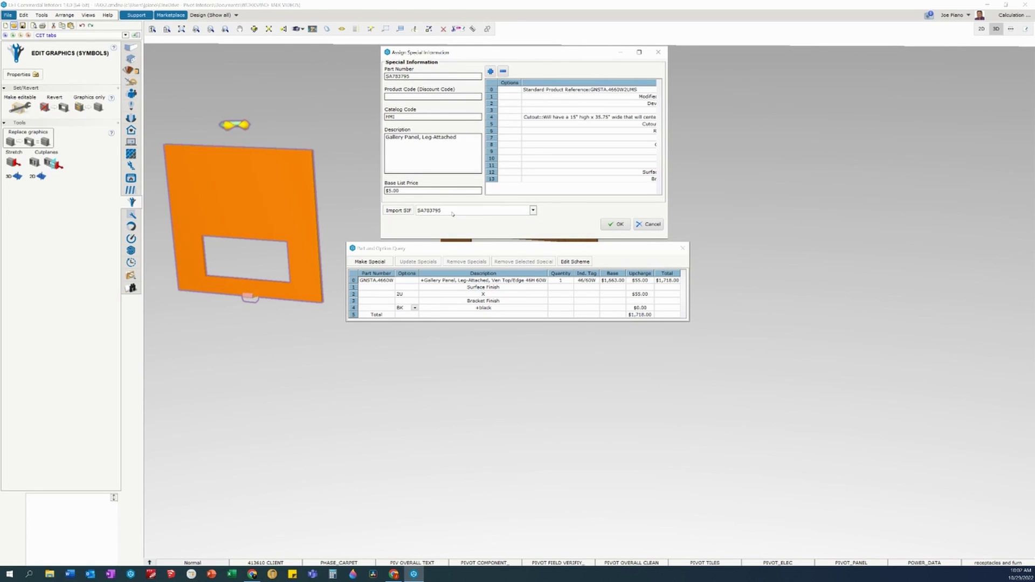
{"action": "left_click", "coordinate": [620, 224]}
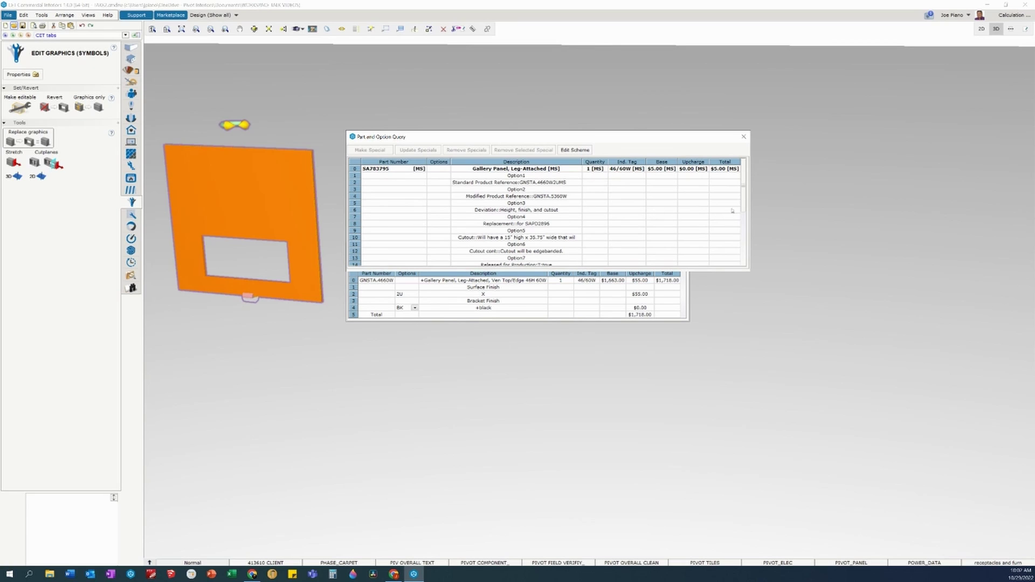
Step: Review the special's options in the Part and Option Query table, then close it
{"action": "left_click_drag", "start_coordinate": [743, 200], "coordinate": [745, 164]}
{"action": "key", "text": "Escape"}
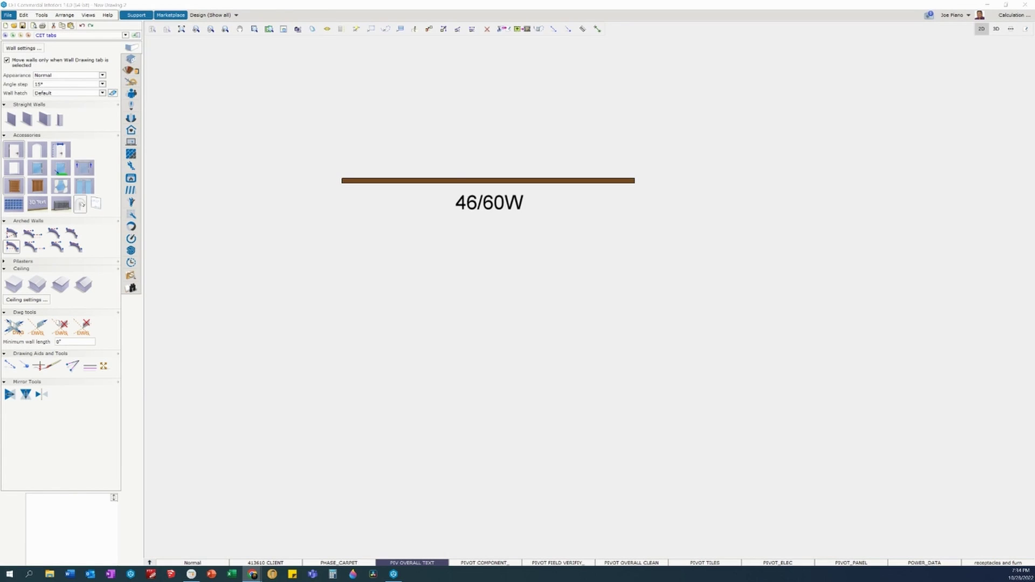
Step: Select the 46/60W gallery panel and open the project's pricing Calculation window
{"action": "left_click", "coordinate": [493, 208]}
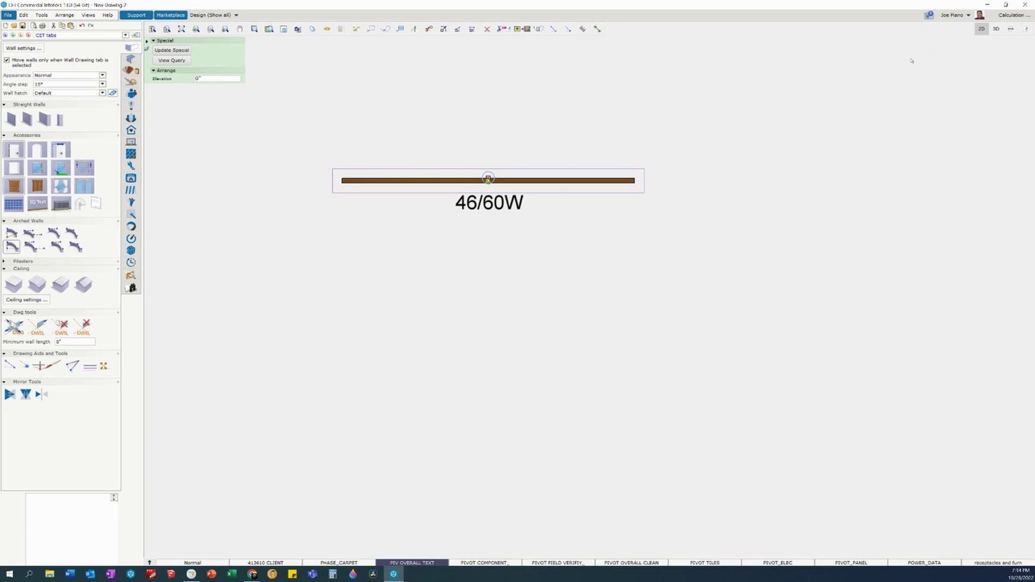
{"action": "left_click", "coordinate": [1011, 16]}
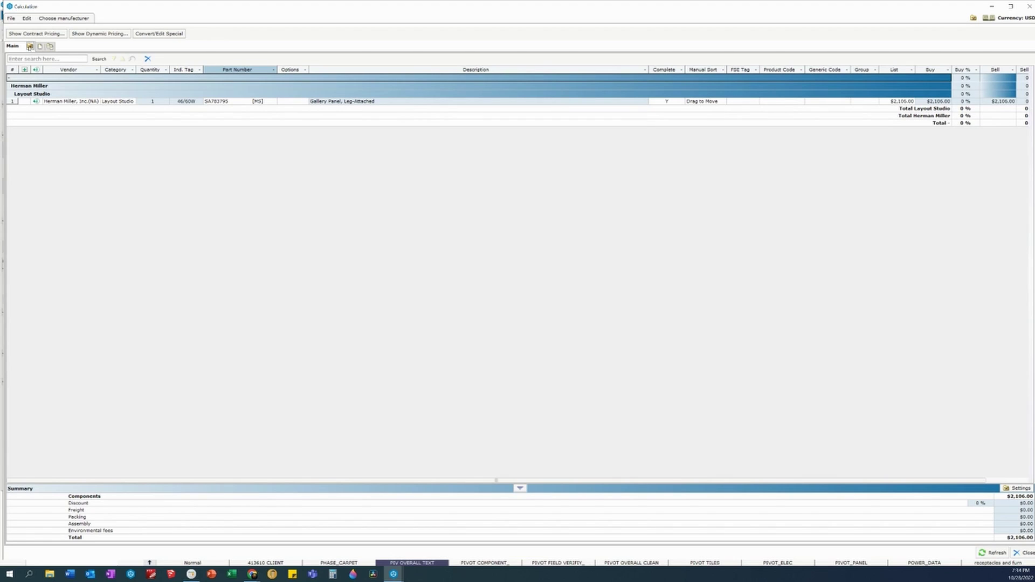
Step: Change the SA783795 gallery panel's Ind. Tag value from 46/60W to SPCL
{"action": "left_click", "coordinate": [29, 47]}
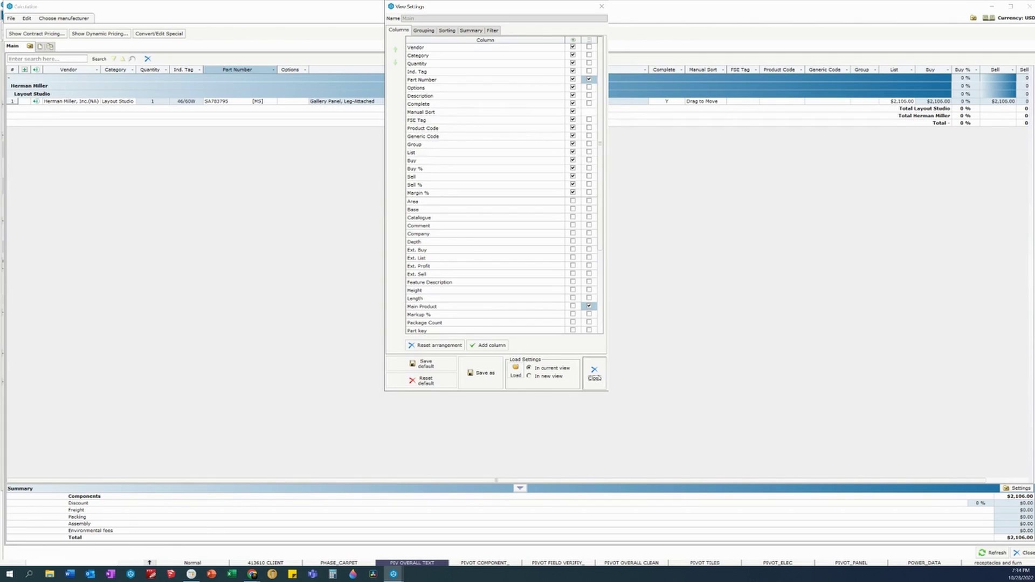
{"action": "left_click", "coordinate": [594, 371]}
{"action": "left_click", "coordinate": [190, 103]}
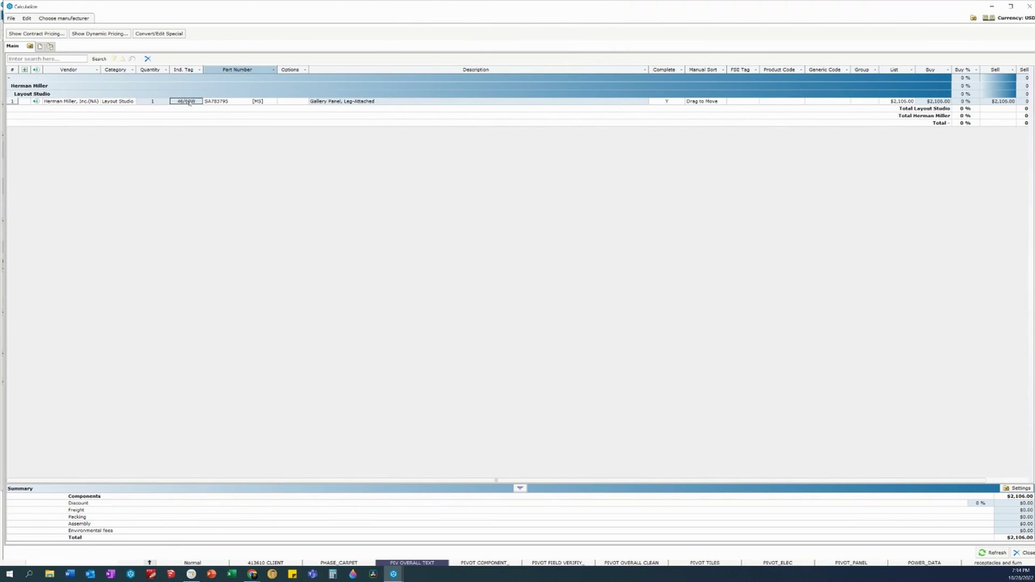
{"action": "left_click", "coordinate": [191, 102]}
{"action": "double_click", "coordinate": [179, 101]}
{"action": "type", "text": "sp"}
{"action": "key", "text": "BackSpace"}
{"action": "key", "text": "BackSpace"}
{"action": "key", "text": "BackSpace"}
{"action": "key", "text": "BackSpace"}
{"action": "type", "text": "SPCL"}
{"action": "key", "text": "Return"}
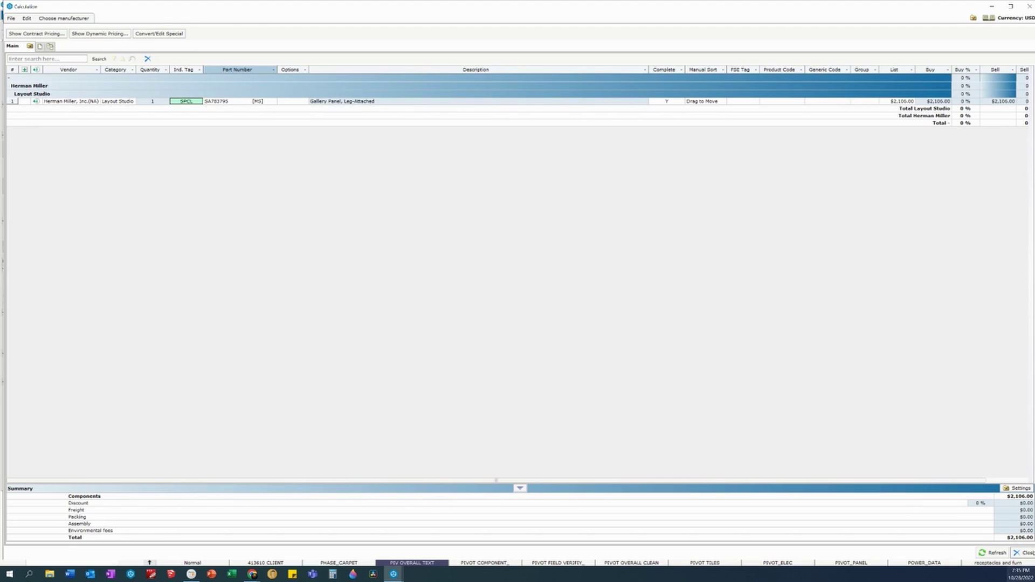
Step: Close the Calculation window and deselect the SPCL panel in the drawing
{"action": "left_click", "coordinate": [1020, 553]}
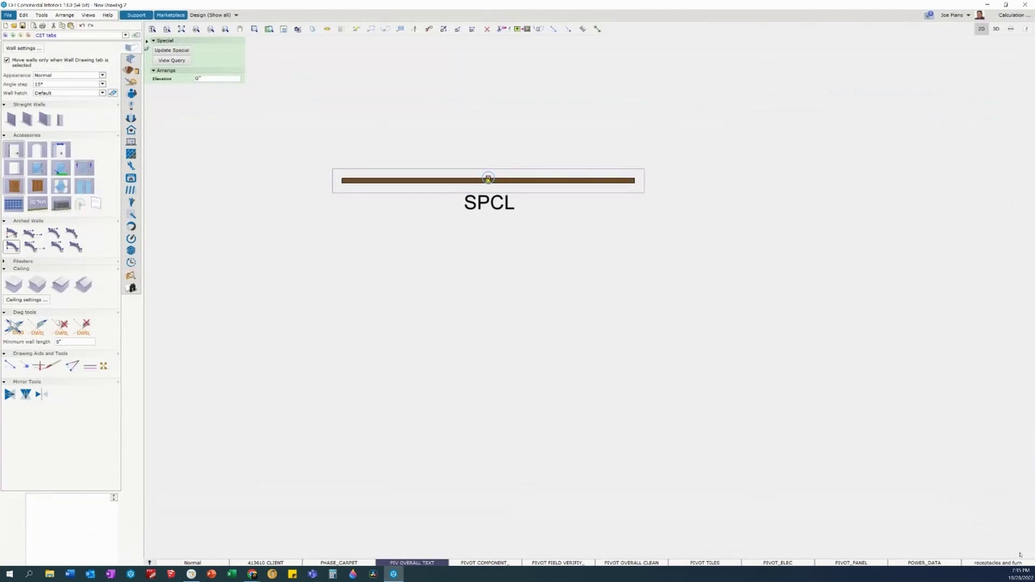
{"action": "left_click", "coordinate": [641, 251]}
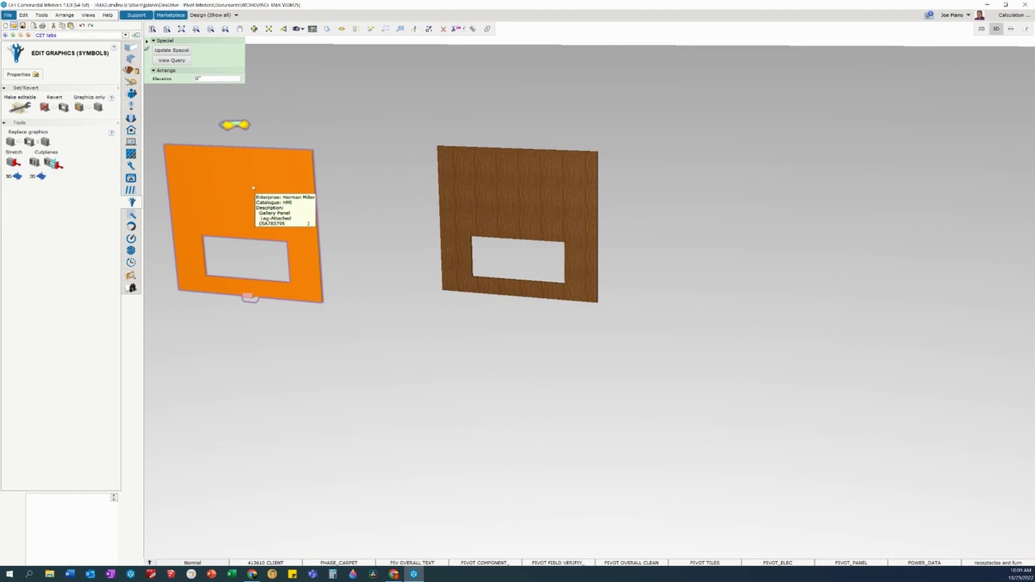
{"action": "left_click", "coordinate": [262, 182]}
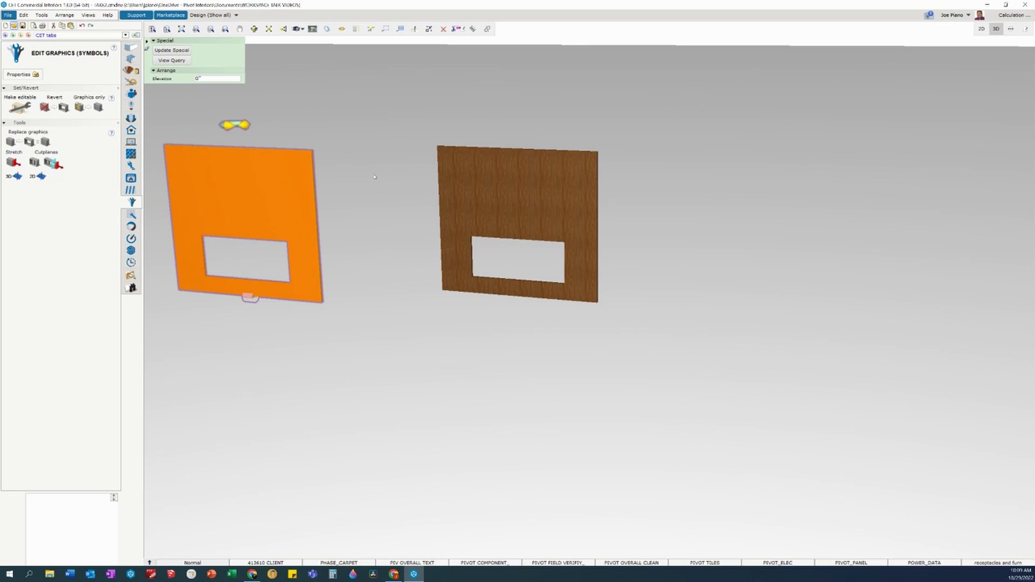
{"action": "right_click", "coordinate": [267, 172]}
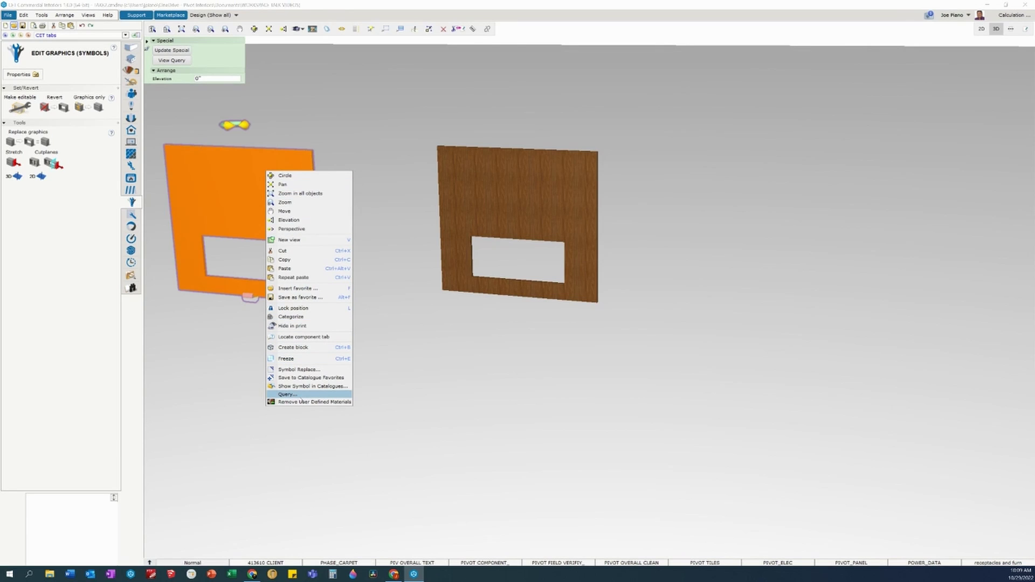
{"action": "left_click", "coordinate": [322, 299]}
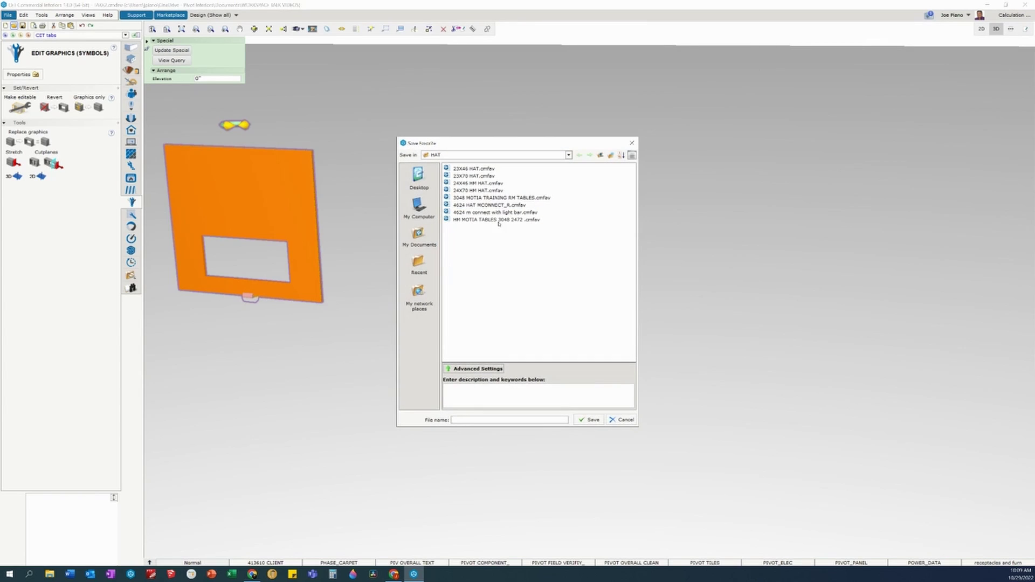
{"action": "left_click", "coordinate": [632, 143]}
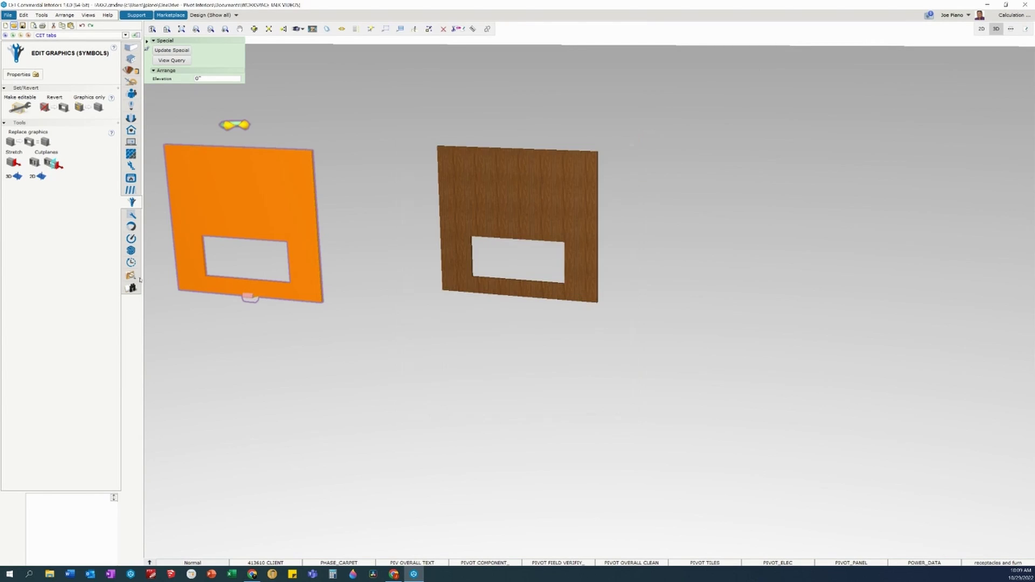